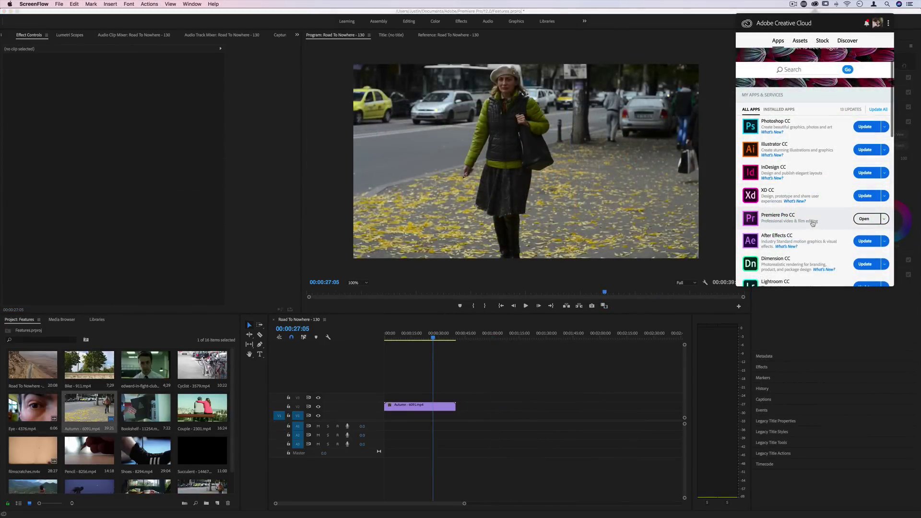
Step: Dismiss the Creative Cloud app list to return to the Road To Nowhere - 130 sequence
{"action": "left_click", "coordinate": [486, 363]}
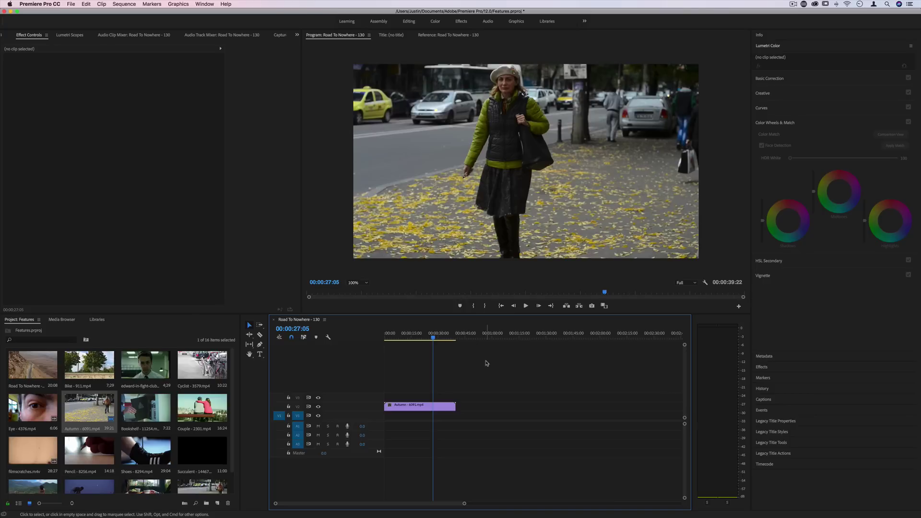
Step: Turn on Comparison View to show reference and current program frames
{"action": "left_click", "coordinate": [792, 122]}
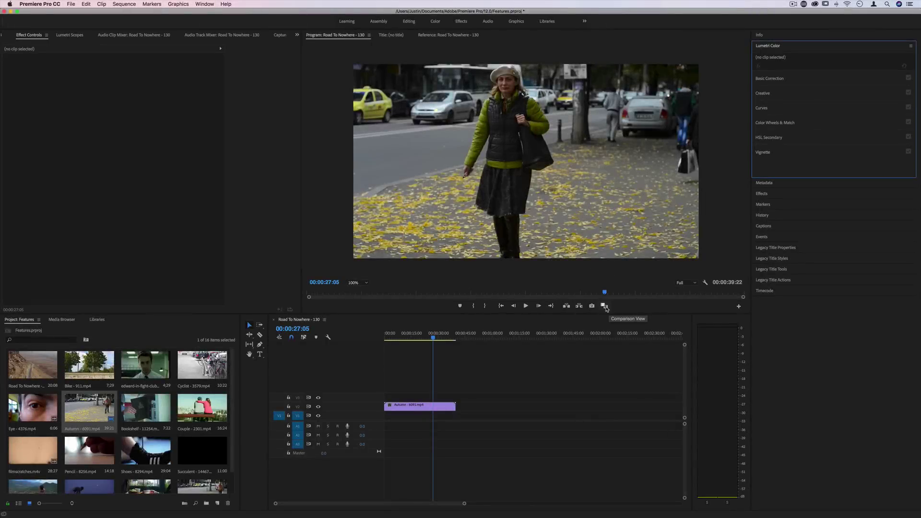
{"action": "left_click", "coordinate": [604, 306]}
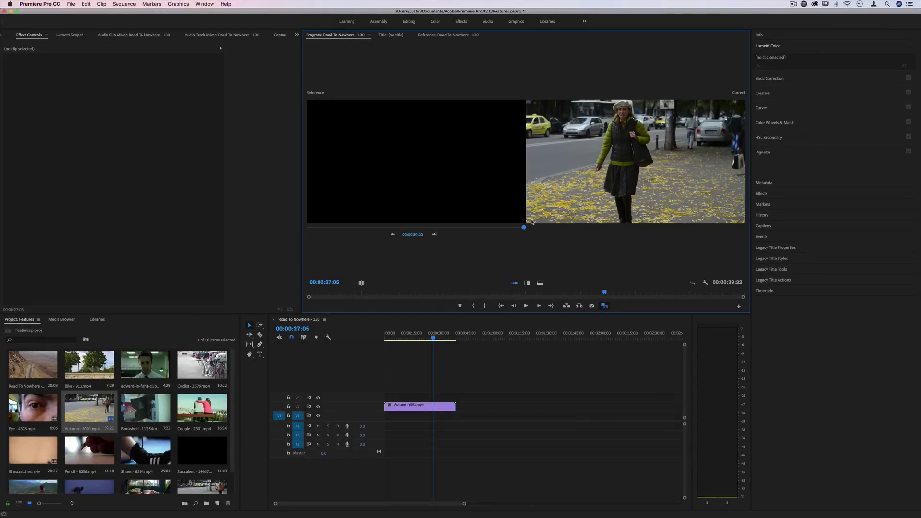
{"action": "left_click", "coordinate": [448, 35]}
{"action": "left_click", "coordinate": [348, 37]}
Step: Expand Color Wheels & Match in Lumetri Color and add the Bookshelf clip after Autumn
{"action": "left_click", "coordinate": [775, 47]}
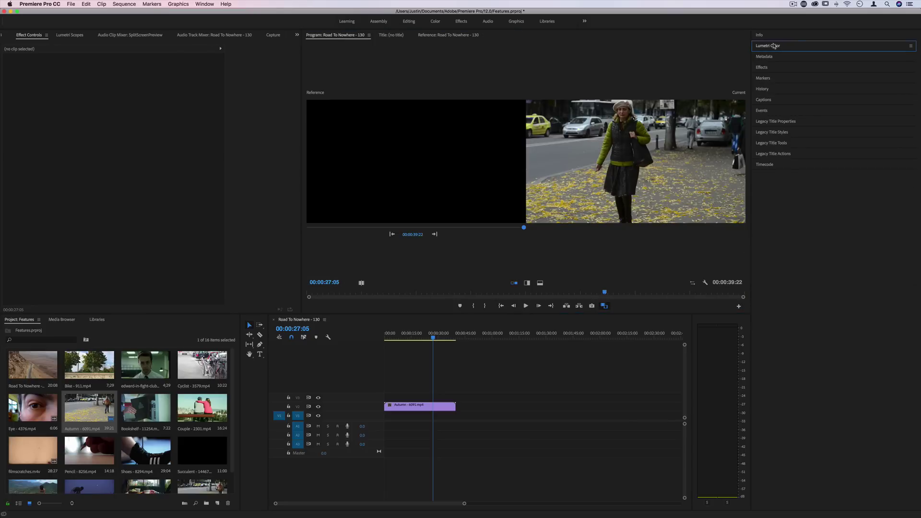
{"action": "left_click", "coordinate": [792, 123]}
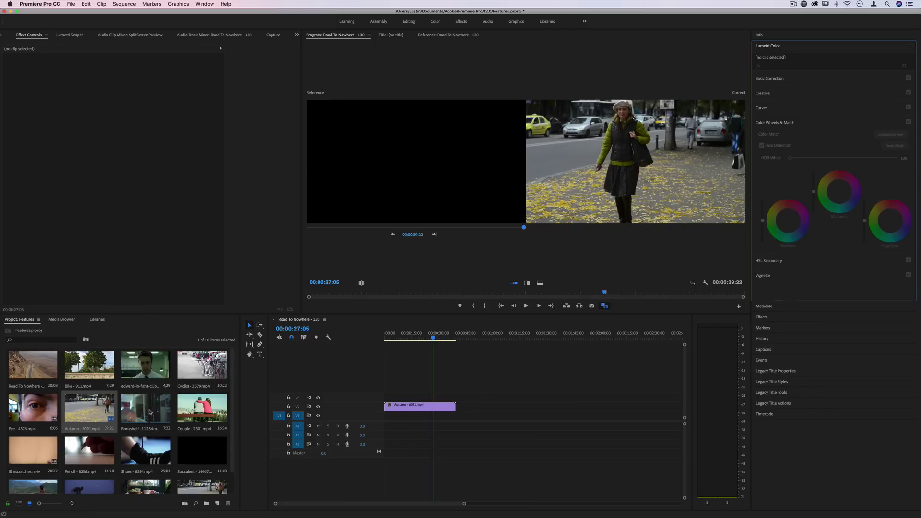
{"action": "left_click_drag", "start_coordinate": [150, 412], "coordinate": [475, 406]}
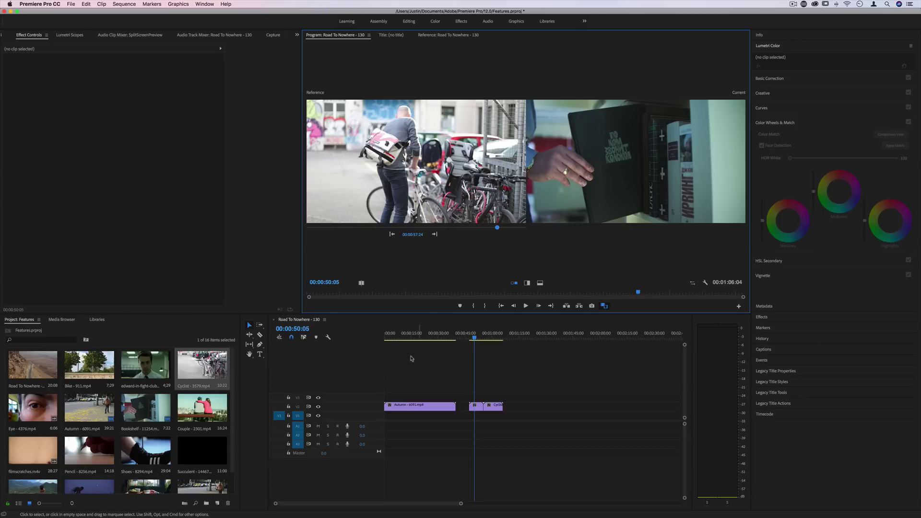
Step: Park on the walking woman in Autumn, use Side by Side, and set the bookshelf reference at 00:00:50:02
{"action": "left_click", "coordinate": [410, 339]}
{"action": "left_click_drag", "start_coordinate": [410, 339], "coordinate": [434, 338]}
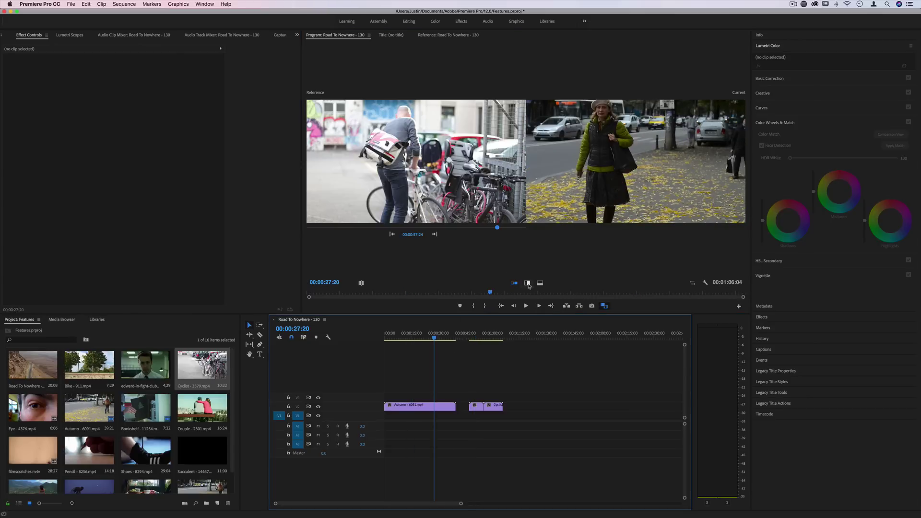
{"action": "left_click", "coordinate": [525, 284]}
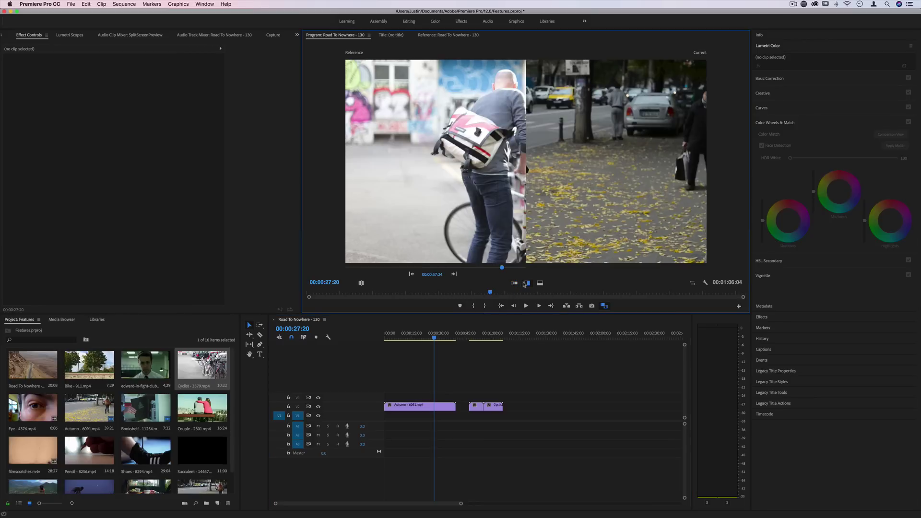
{"action": "left_click", "coordinate": [541, 283]}
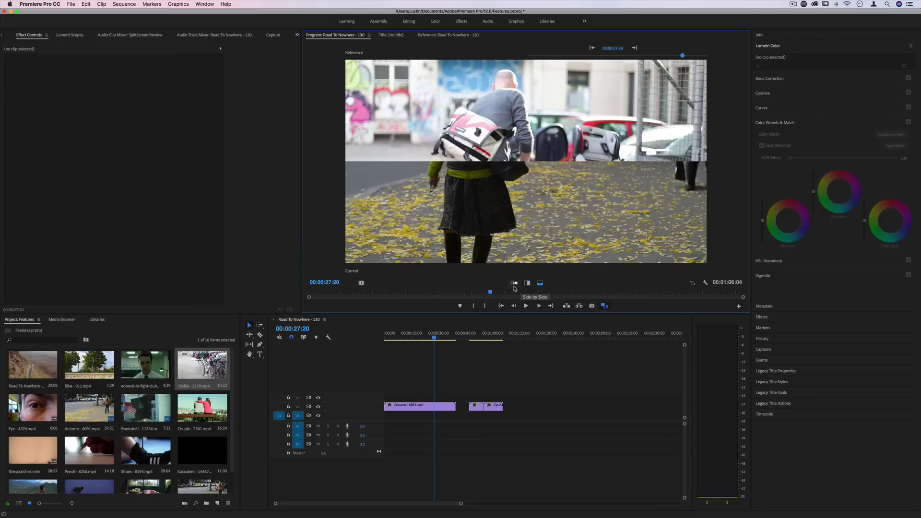
{"action": "left_click", "coordinate": [513, 283]}
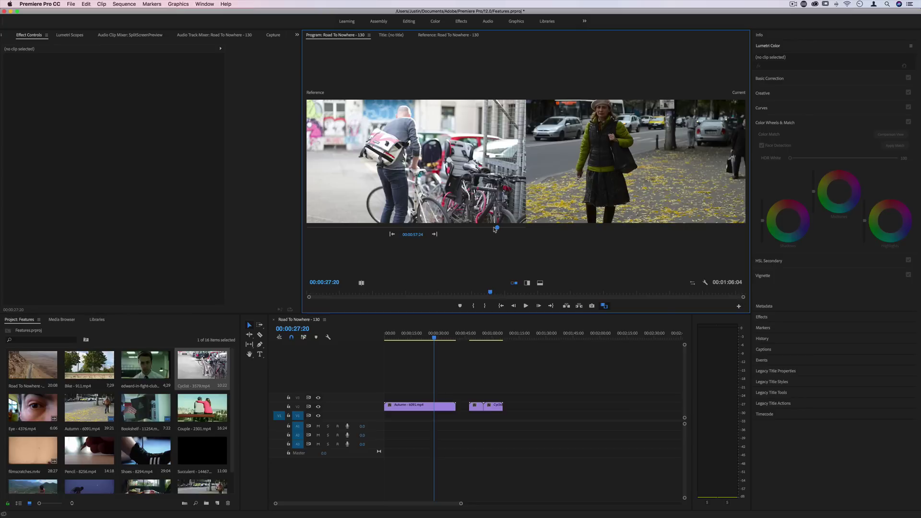
{"action": "left_click_drag", "start_coordinate": [496, 229], "coordinate": [472, 231]}
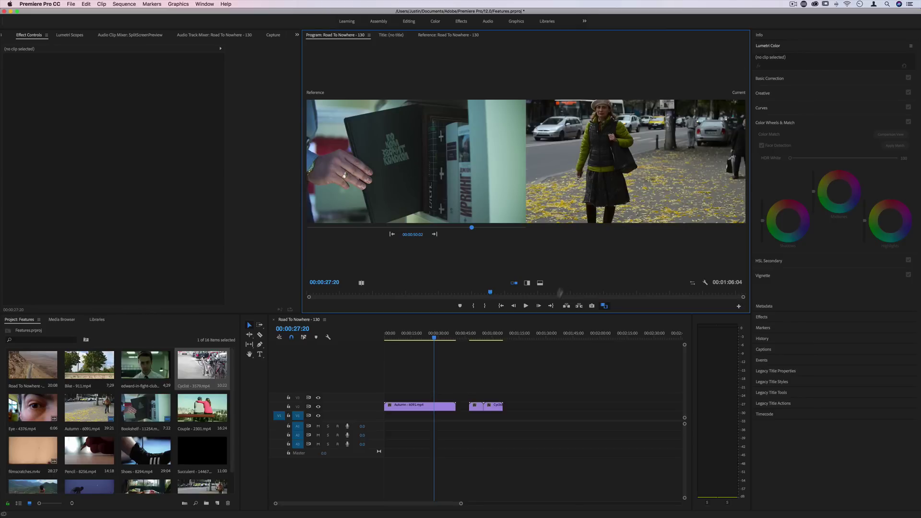
Step: Apply Match to the Autumn clip and raise its Basic Correction exposure to 0.8
{"action": "left_click", "coordinate": [441, 408]}
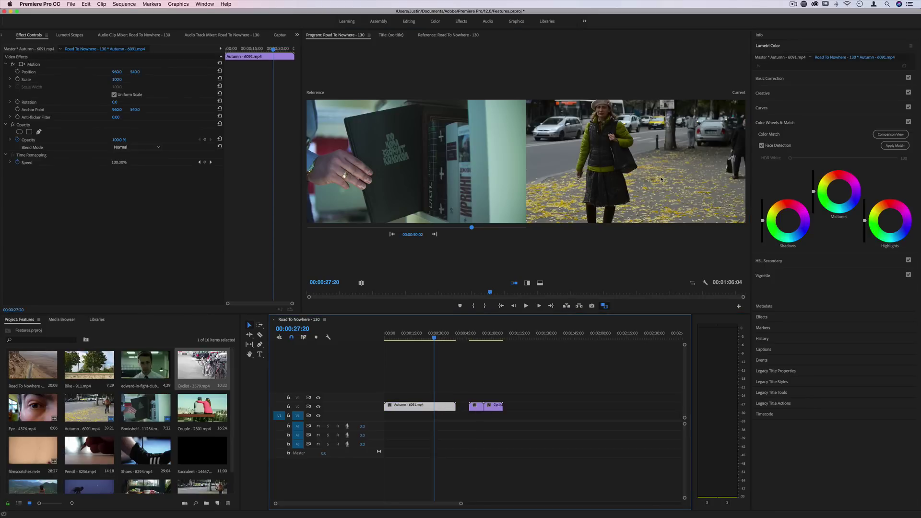
{"action": "left_click", "coordinate": [895, 145]}
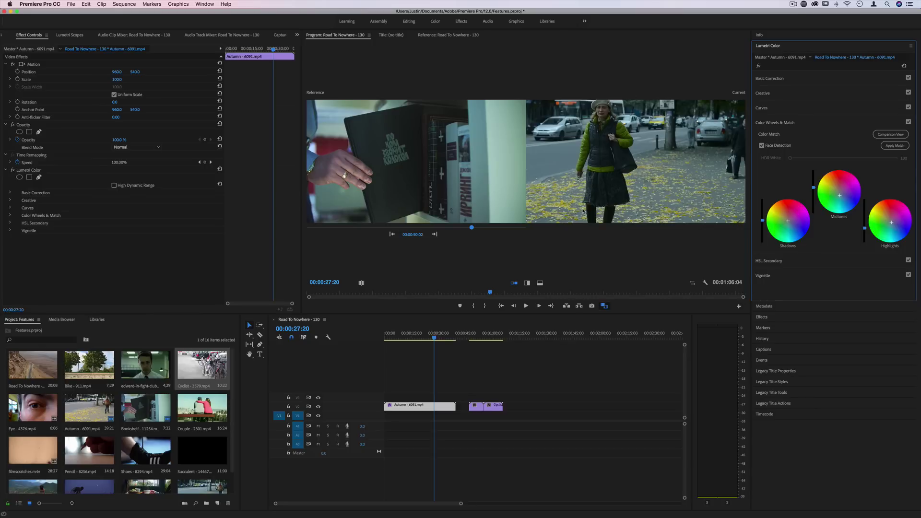
{"action": "left_click", "coordinate": [771, 79]}
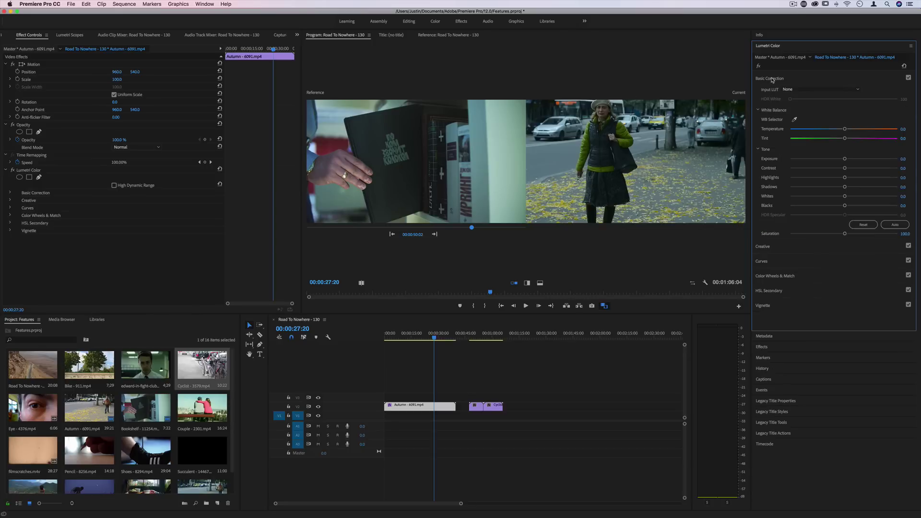
{"action": "left_click_drag", "start_coordinate": [845, 158], "coordinate": [852, 160]}
{"action": "left_click", "coordinate": [784, 79]}
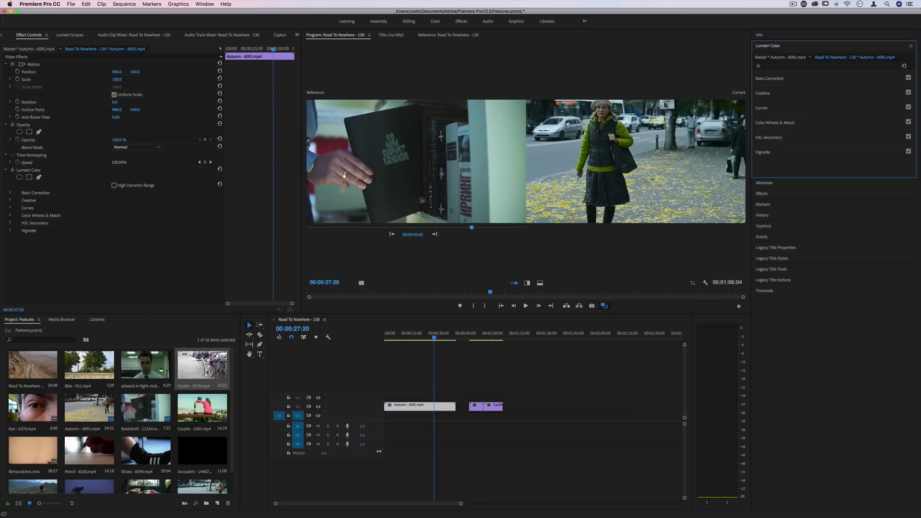
Step: Nudge the Shadows colour wheel slightly in Color Wheels & Match
{"action": "left_click", "coordinate": [773, 123]}
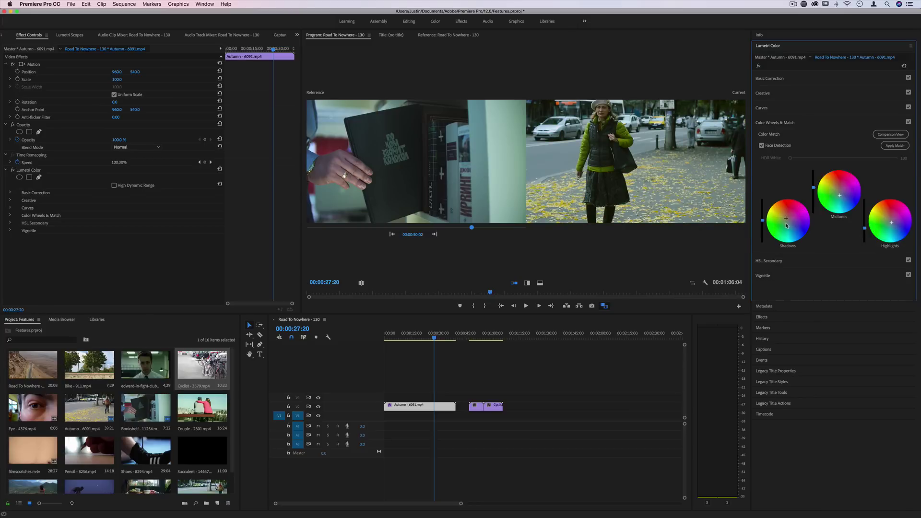
{"action": "left_click_drag", "start_coordinate": [791, 228], "coordinate": [786, 223]}
{"action": "left_click", "coordinate": [491, 339]}
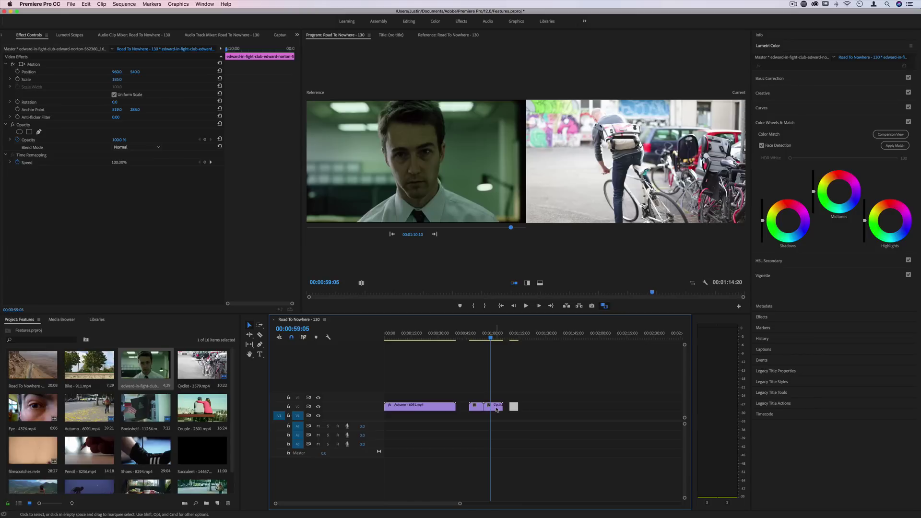
Step: Select the Cyclist clip and match its colours to the office close-up reference
{"action": "left_click", "coordinate": [497, 408]}
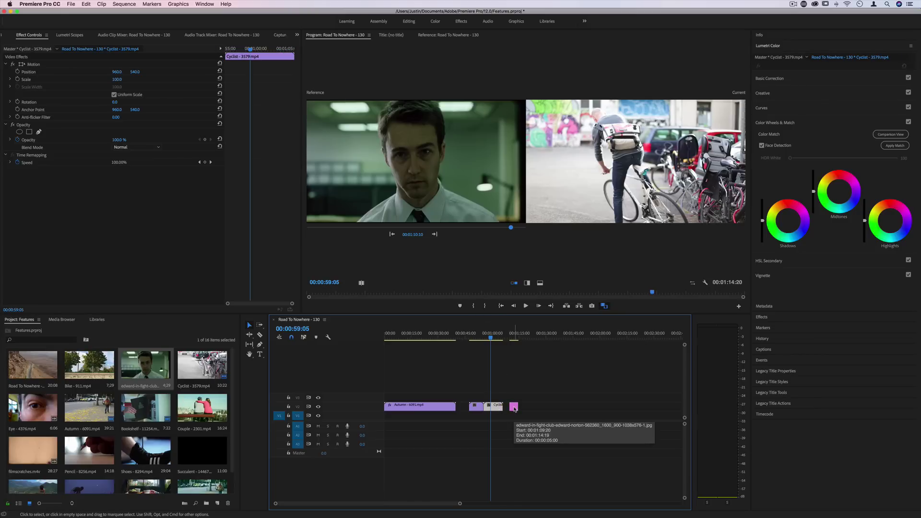
{"action": "left_click", "coordinate": [896, 145]}
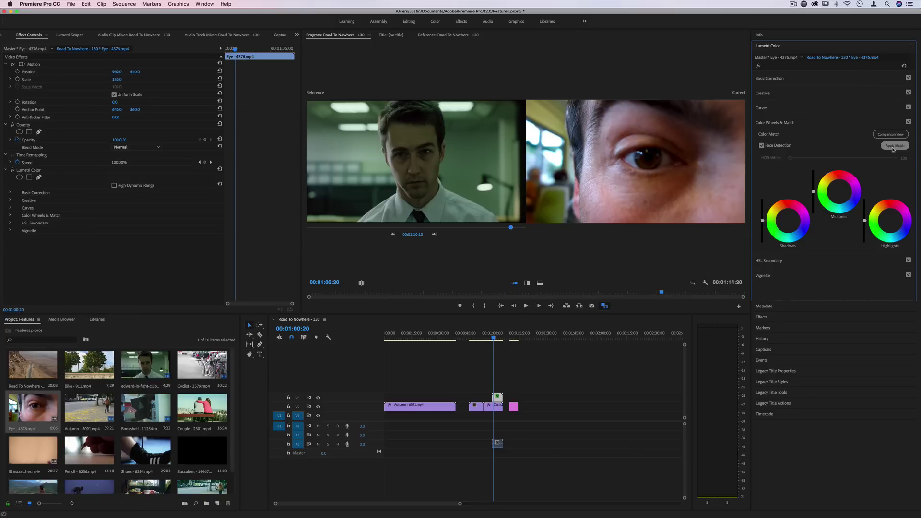
Step: Apply Match on the Eye clip, review Curves, Creative and Basic Correction, then collapse Lumetri Color
{"action": "left_click", "coordinate": [893, 146]}
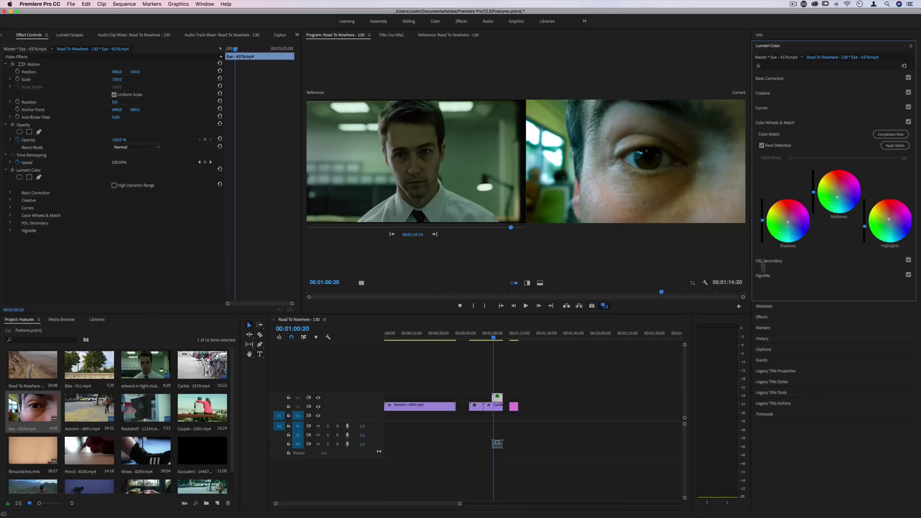
{"action": "left_click", "coordinate": [781, 109]}
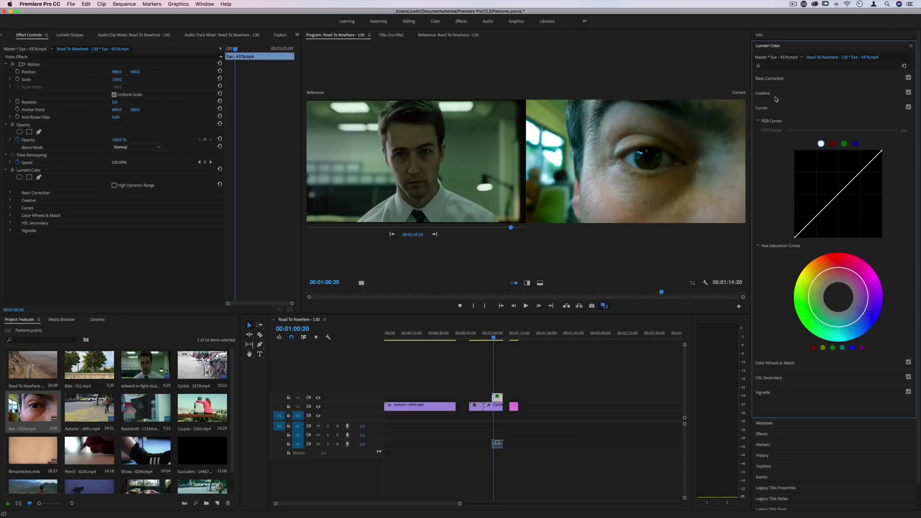
{"action": "left_click", "coordinate": [776, 95]}
{"action": "left_click", "coordinate": [778, 79]}
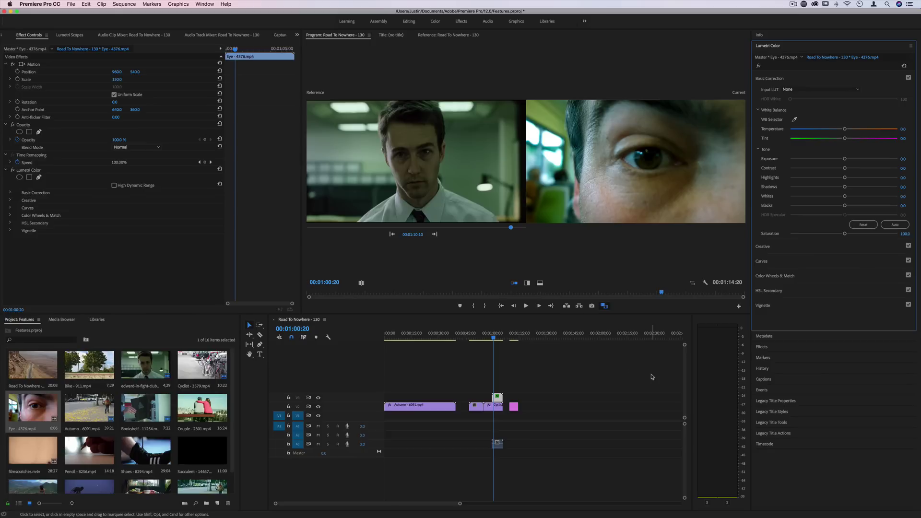
{"action": "left_click", "coordinate": [777, 48]}
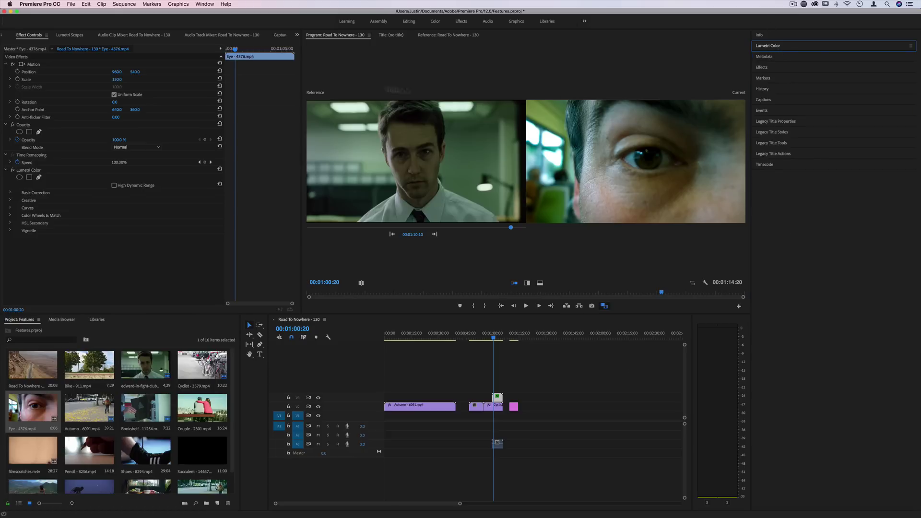
Step: Open Essential Graphics from the Window menu and dock it beside Effect Controls
{"action": "left_click", "coordinate": [205, 4]}
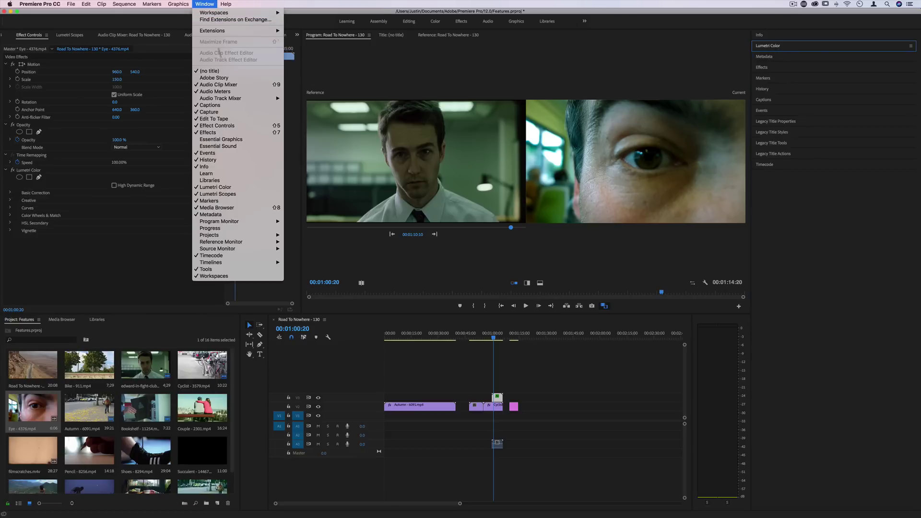
{"action": "left_click", "coordinate": [251, 140]}
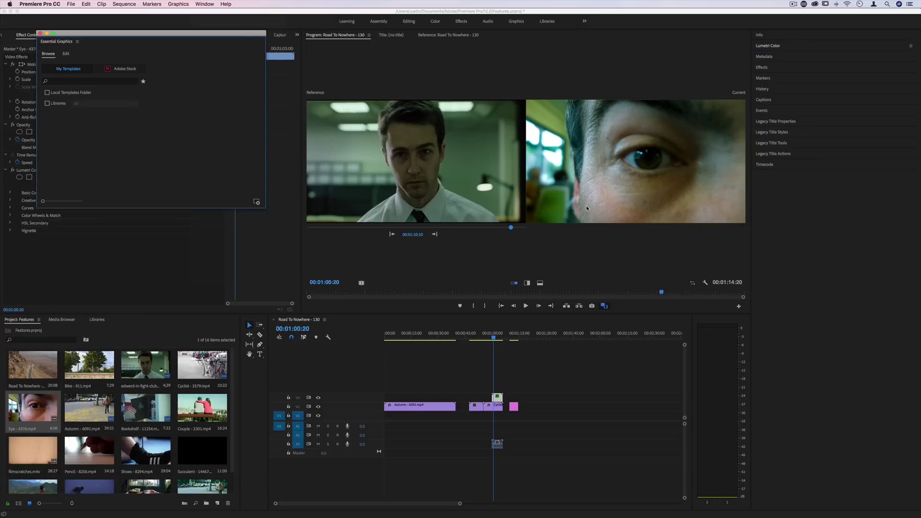
{"action": "scroll", "coordinate": [194, 149], "scroll_direction": "down", "scroll_amount": 1}
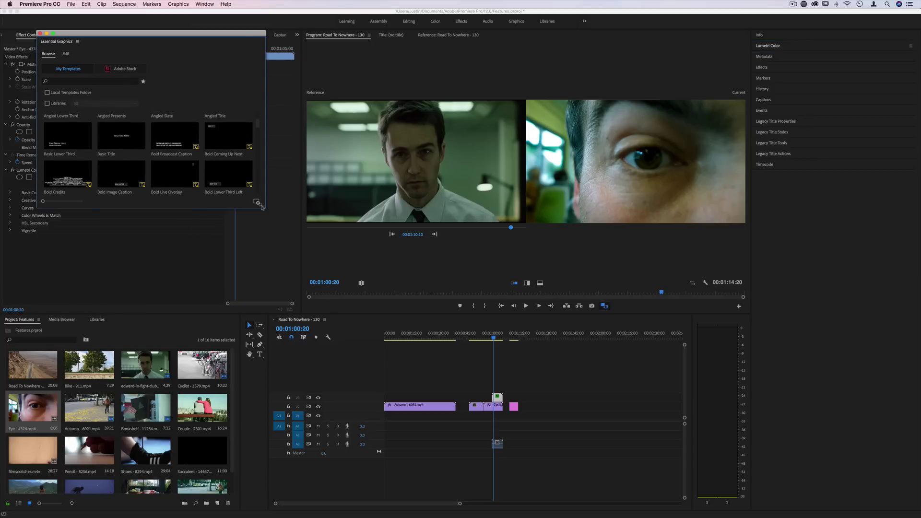
{"action": "left_click_drag", "start_coordinate": [252, 240], "coordinate": [309, 87]}
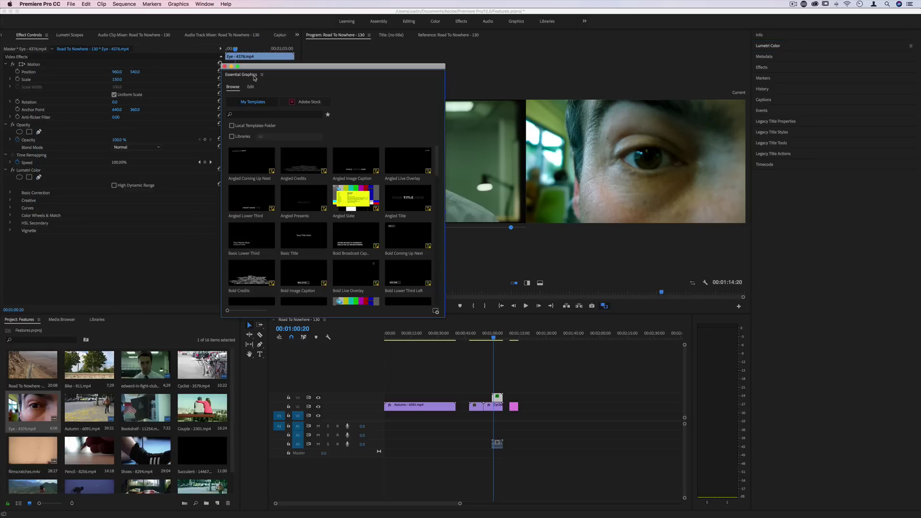
{"action": "left_click_drag", "start_coordinate": [250, 77], "coordinate": [154, 38]}
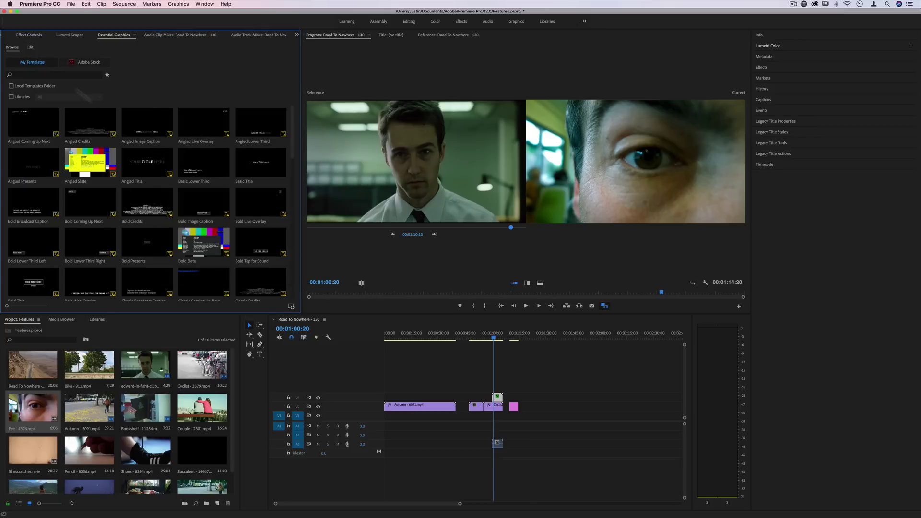
Step: Switch the reference-versus-current comparison to a Vertical Split view
{"action": "scroll", "coordinate": [244, 143], "scroll_direction": "down", "scroll_amount": 8}
{"action": "scroll", "coordinate": [244, 143], "scroll_direction": "down", "scroll_amount": 6}
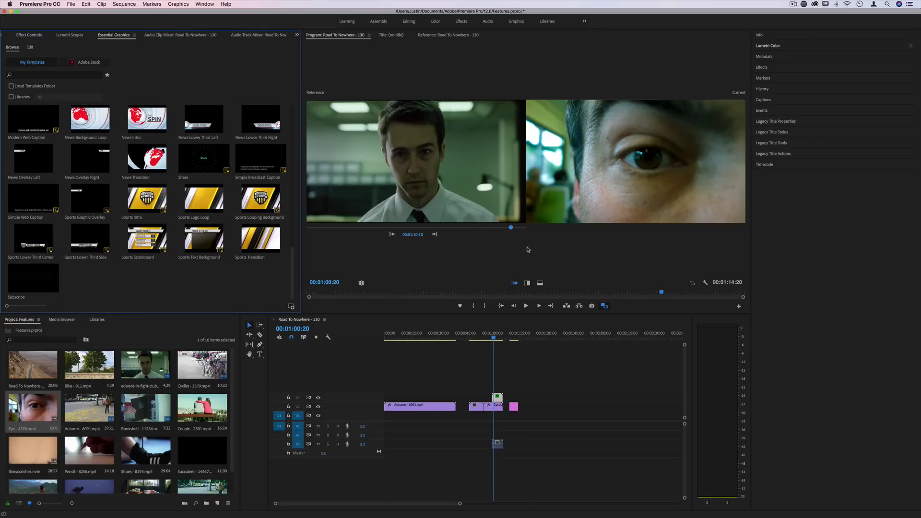
{"action": "left_click", "coordinate": [527, 283]}
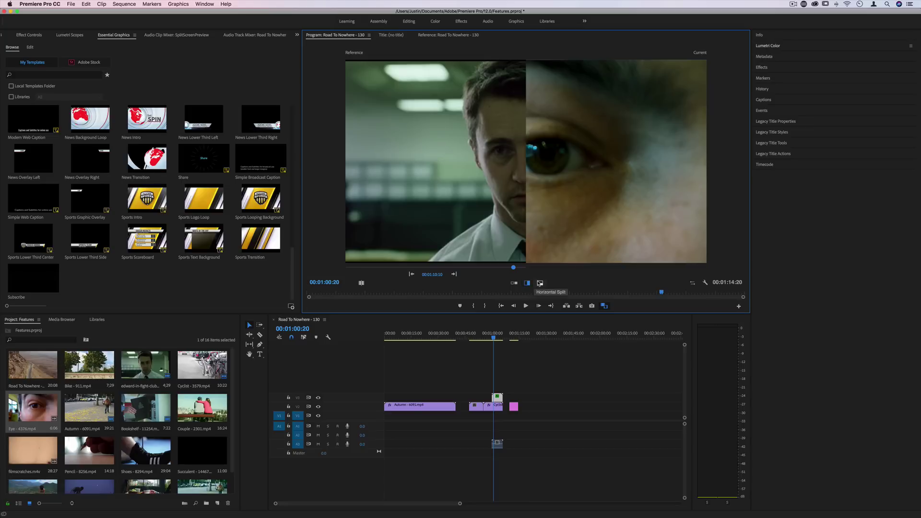
Step: Expand the Lumetri Color panel to show the Eye clip's Basic Correction settings
{"action": "left_click", "coordinate": [830, 176]}
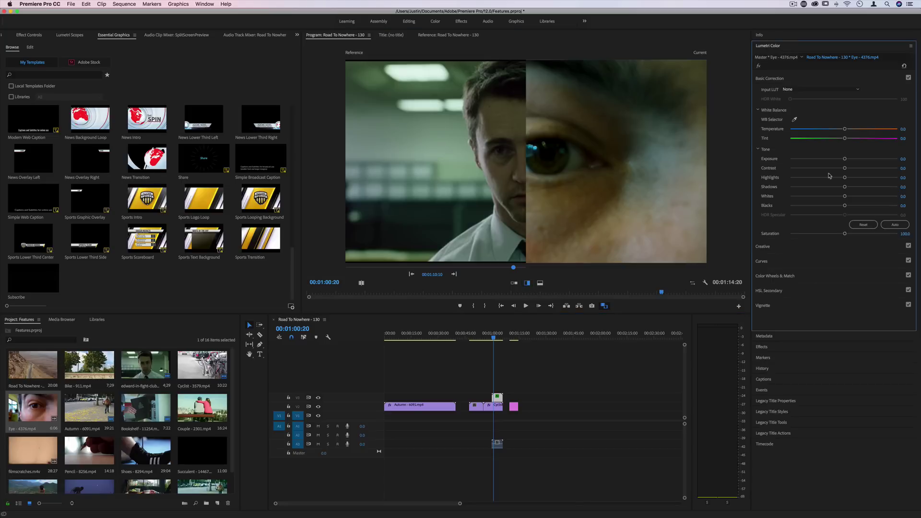